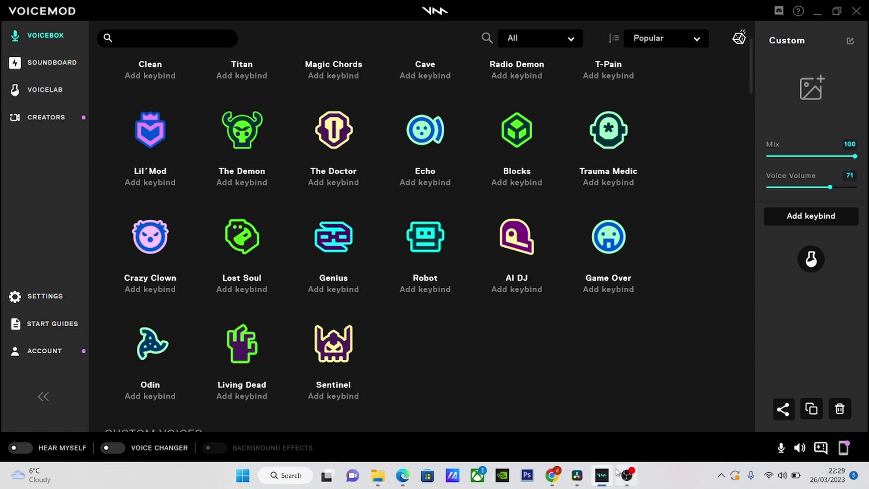
Briefly raise and hide OBS, then switch to the browser showing voicemod.net
left_click(622, 485)
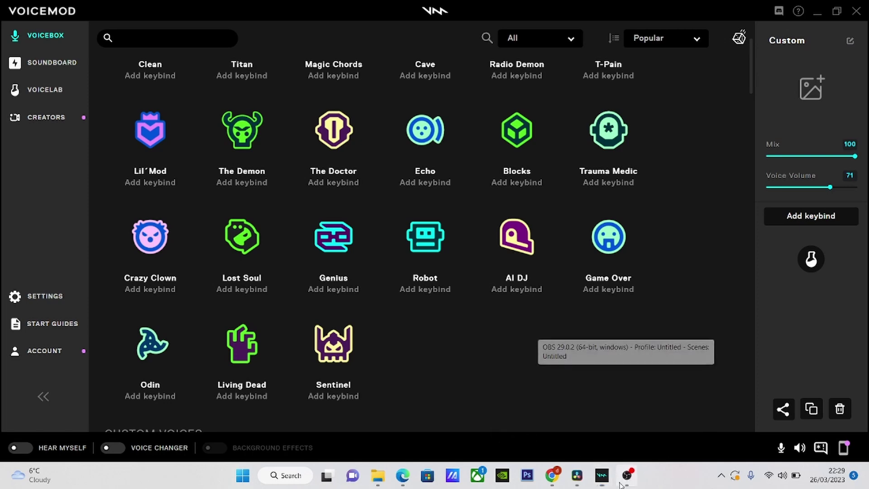
left_click(621, 486)
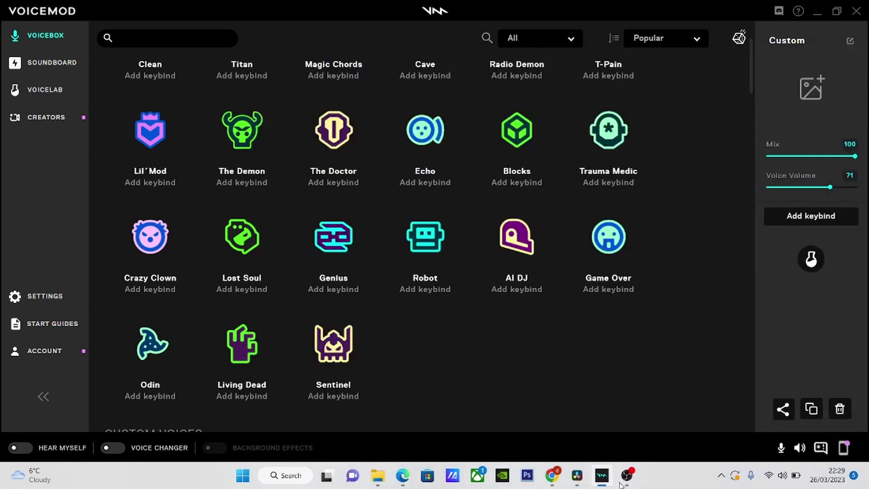
left_click(541, 474)
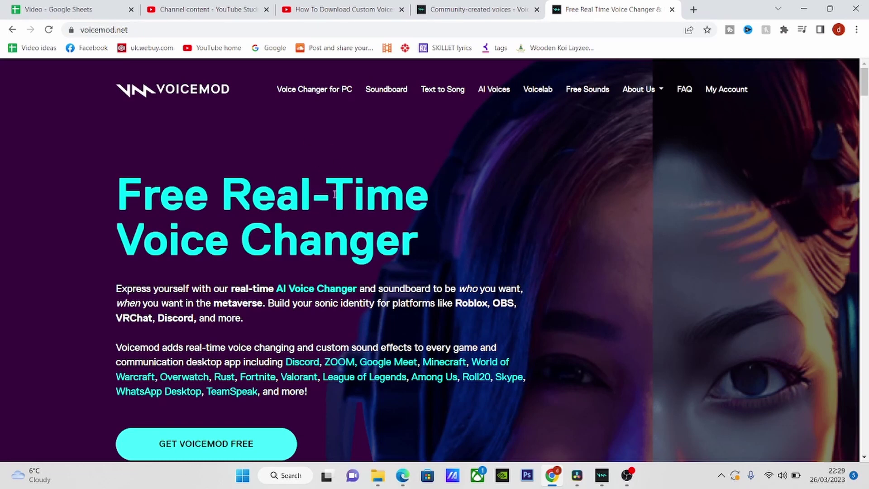
Go to the Voicelab page and scroll down to the User-created voice library section
left_click(539, 92)
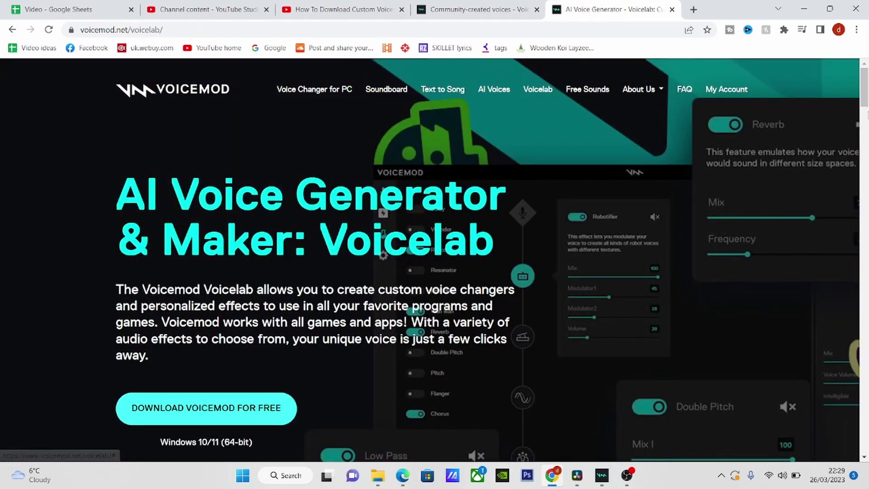
left_click_drag(862, 91, 866, 378)
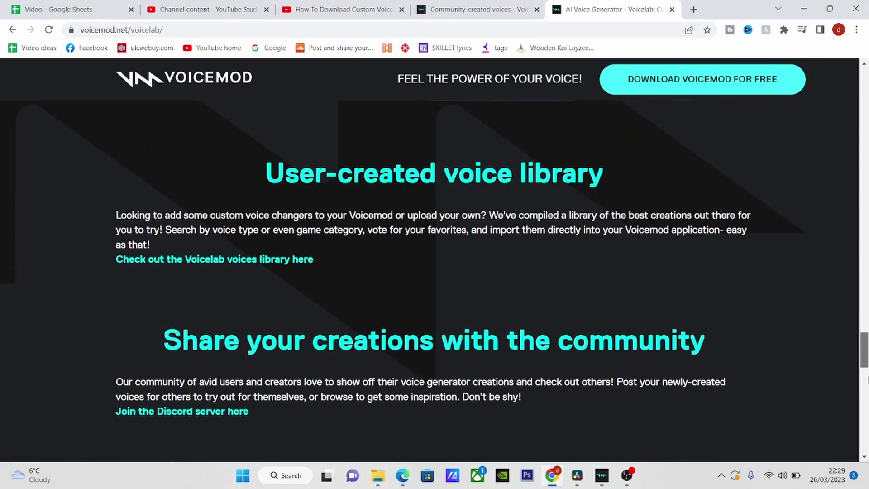
left_click_drag(868, 380, 868, 380)
Open the Voicelab voices library and scroll to locate the Gir voice
left_click(226, 262)
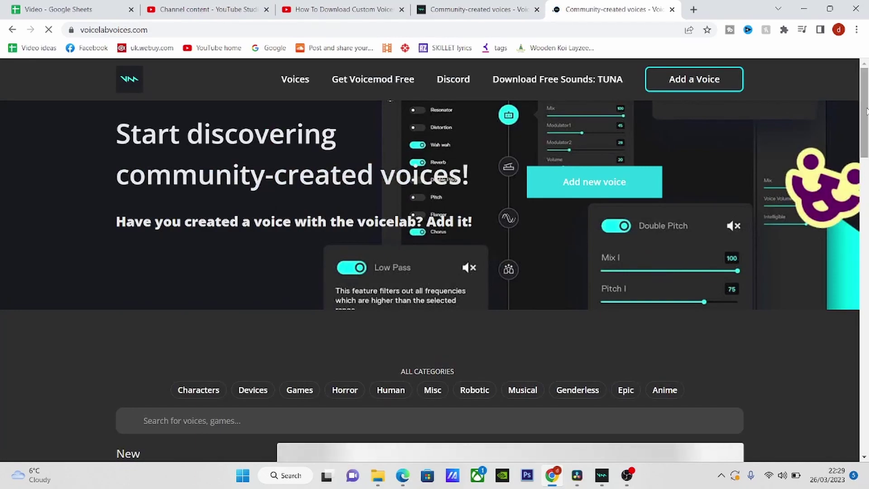
scroll(867, 103, "down", 10)
scroll(868, 148, "up", 5)
scroll(868, 156, "down", 9)
scroll(868, 156, "down", 7)
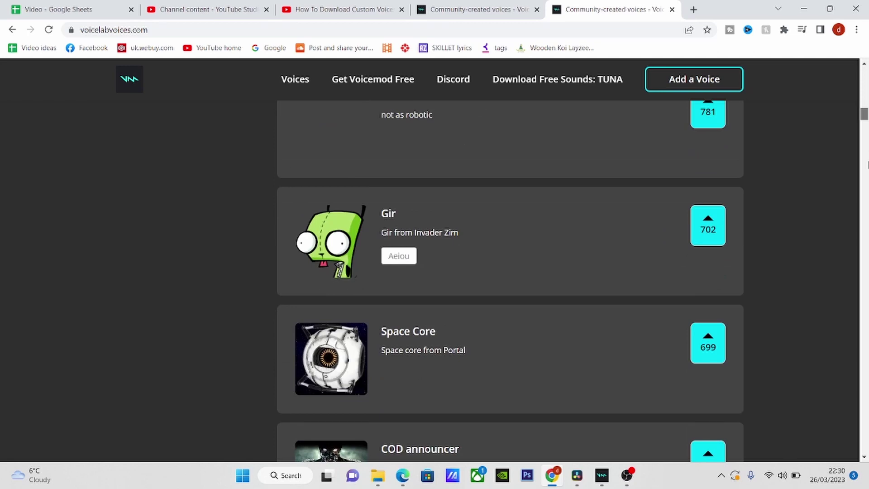
Import the Gir voice from its share page and allow the browser to launch Voicemod
left_click(340, 243)
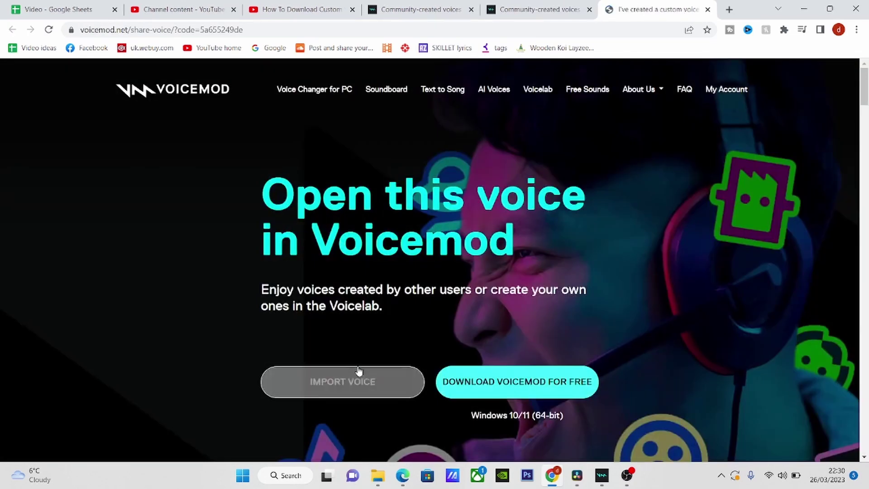
left_click(328, 389)
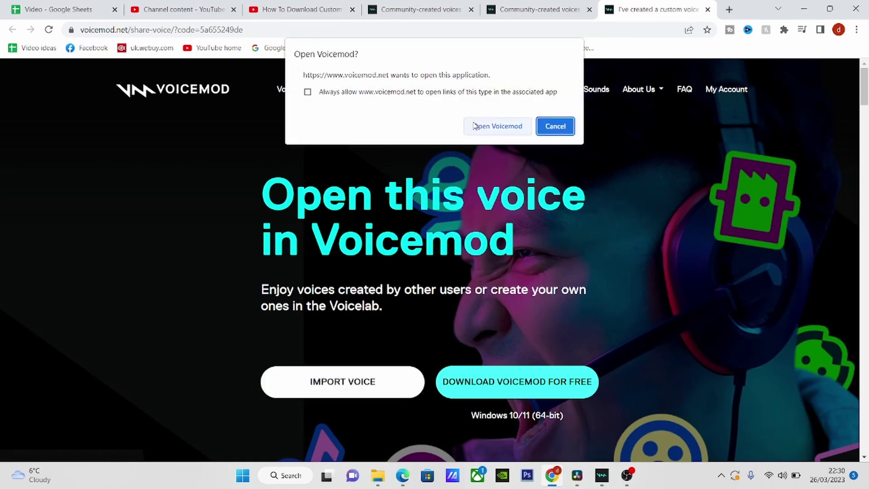
left_click(489, 126)
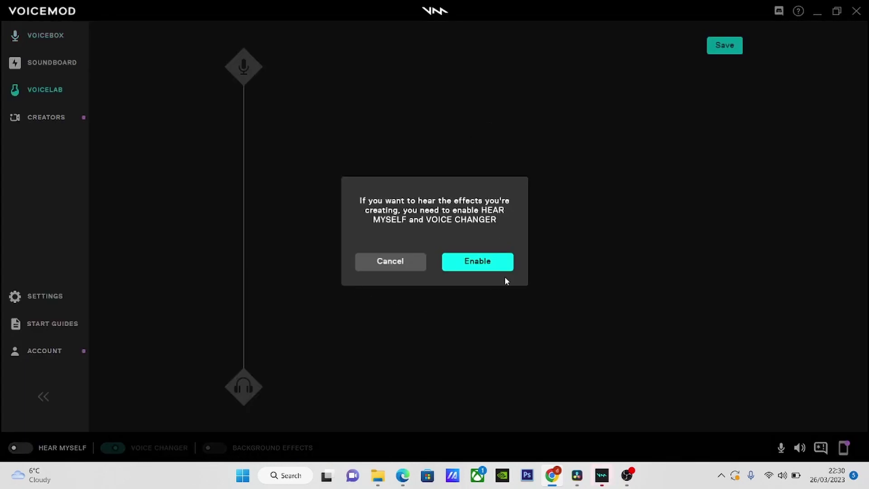
Save GIR- Invader Zim, inspect its Chorus, HighPass and LowPass effects, then disable Hear Myself and open Soundboard
left_click(477, 262)
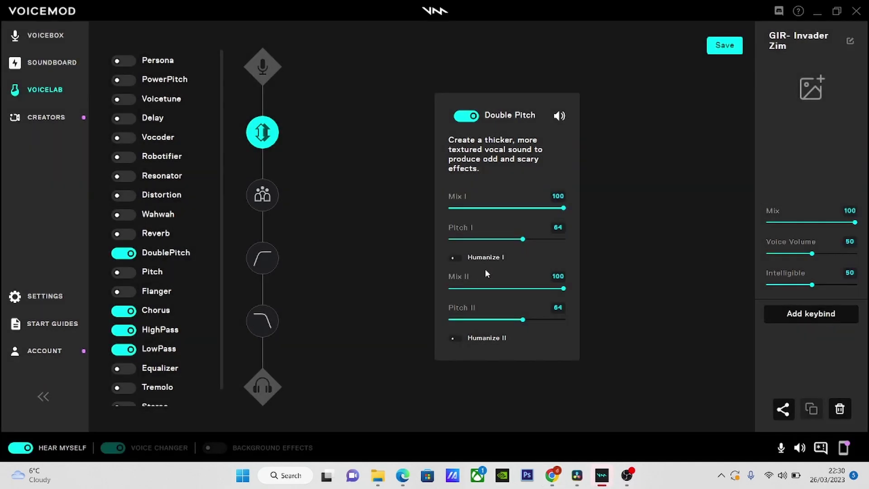
left_click(725, 49)
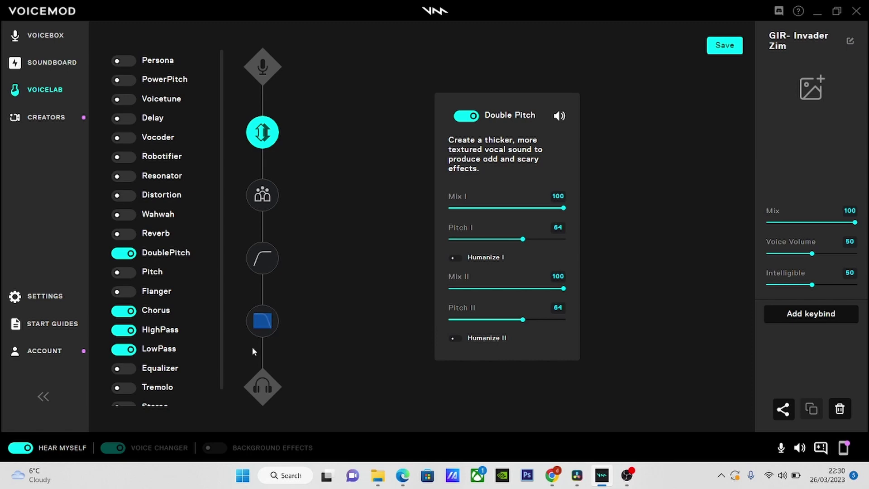
left_click(262, 193)
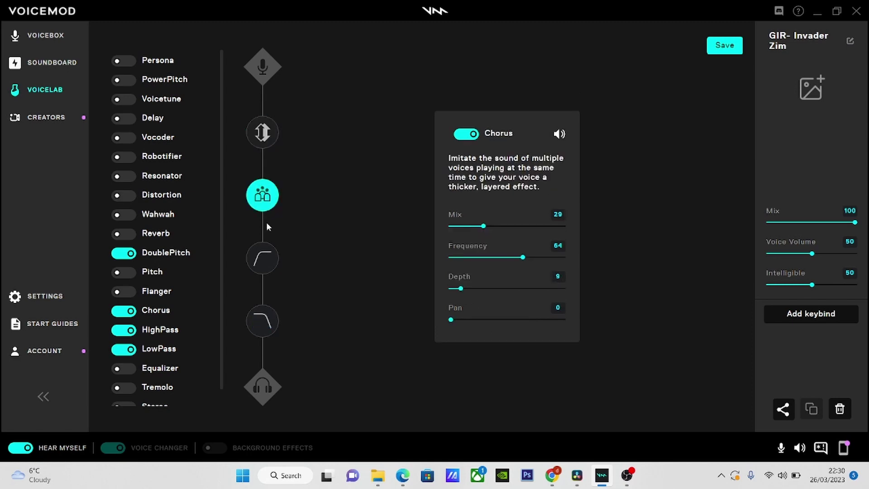
left_click(264, 256)
left_click(264, 312)
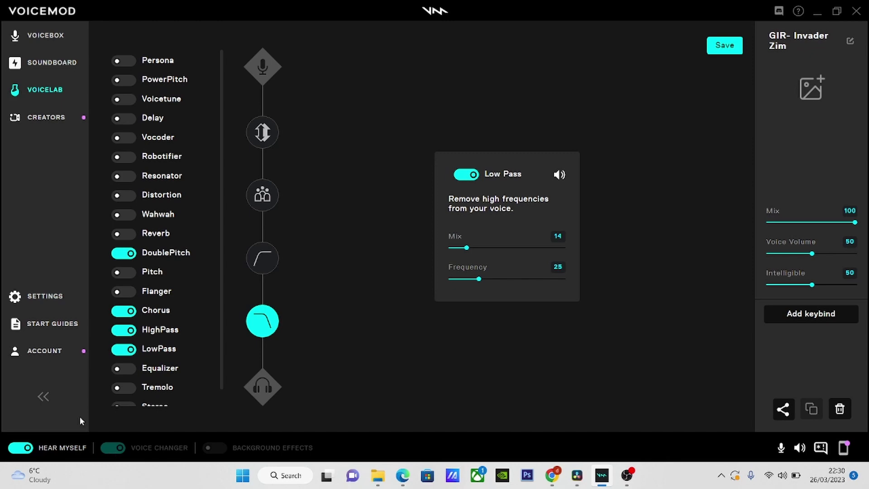
left_click(21, 448)
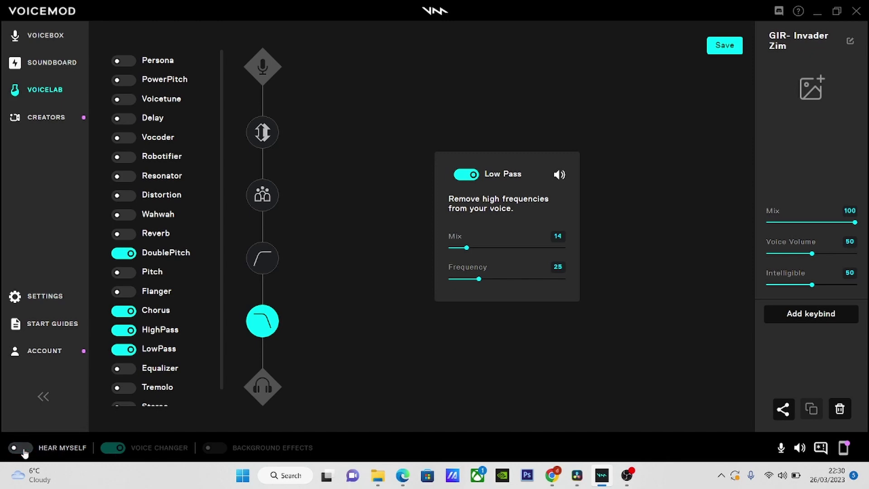
left_click(68, 68)
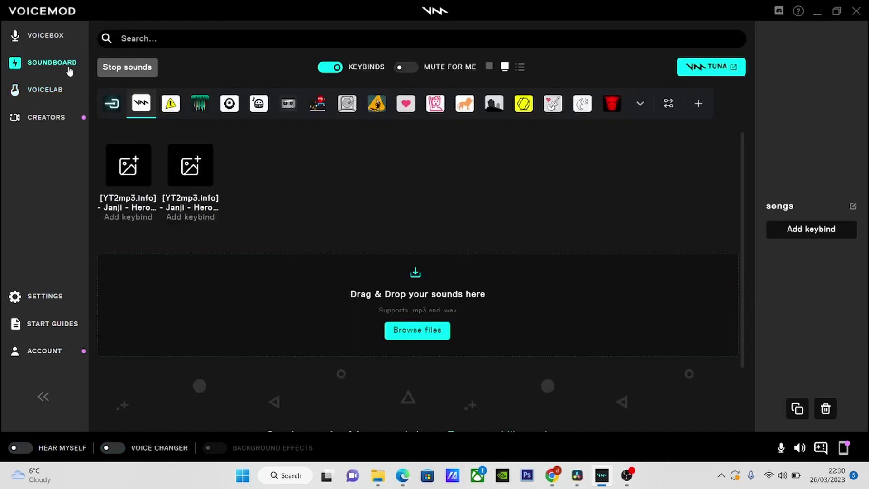
Return to Voicebox and locate GIR- Invader Zim in the Custom Voices row
left_click(67, 43)
mouse_move(525, 156)
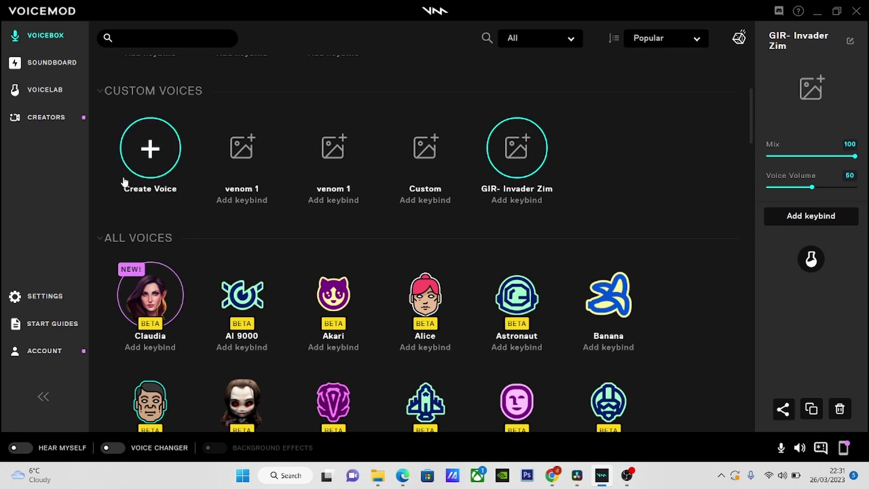
Start a new custom voice with Hear Myself on, adding Robotifier and Chorus effects
left_click(171, 169)
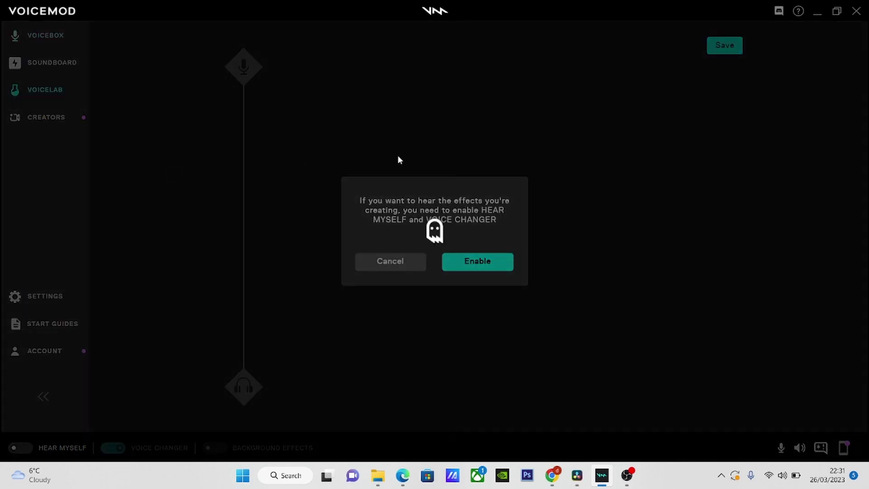
left_click(478, 268)
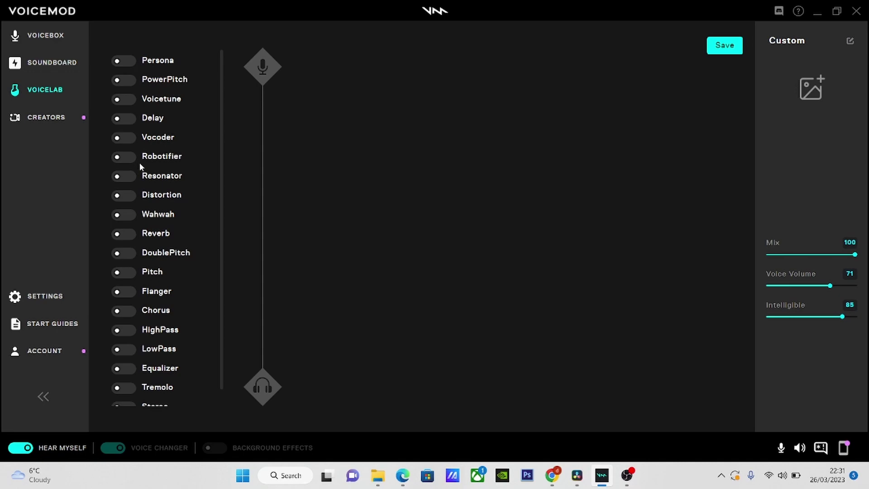
left_click(124, 158)
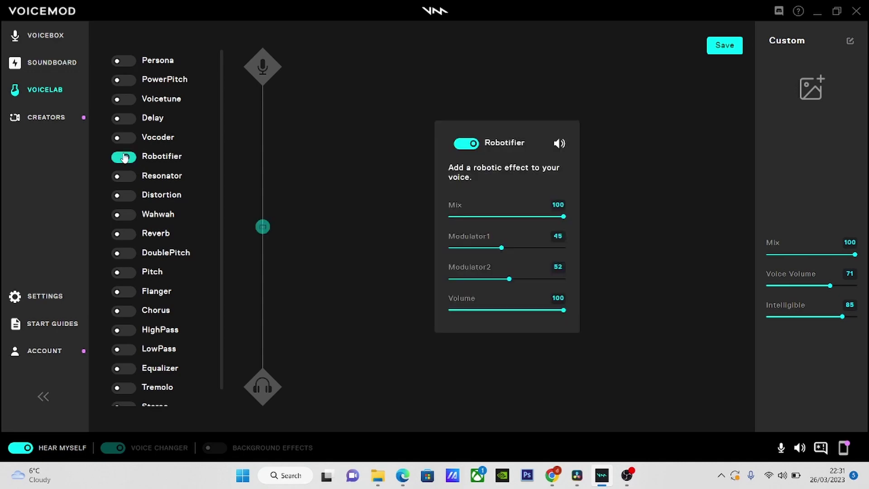
left_click(129, 315)
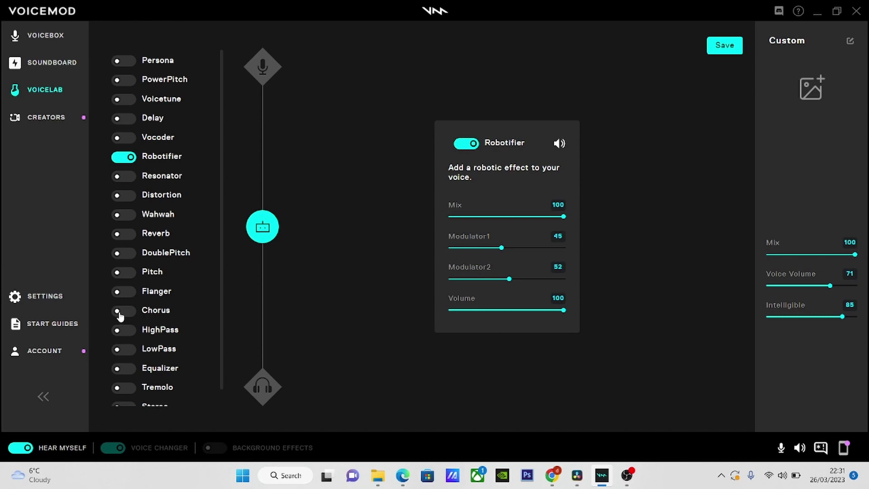
Try and remove Tremolo and LowPass, then save the Robotifier + Chorus voice
left_click(123, 389)
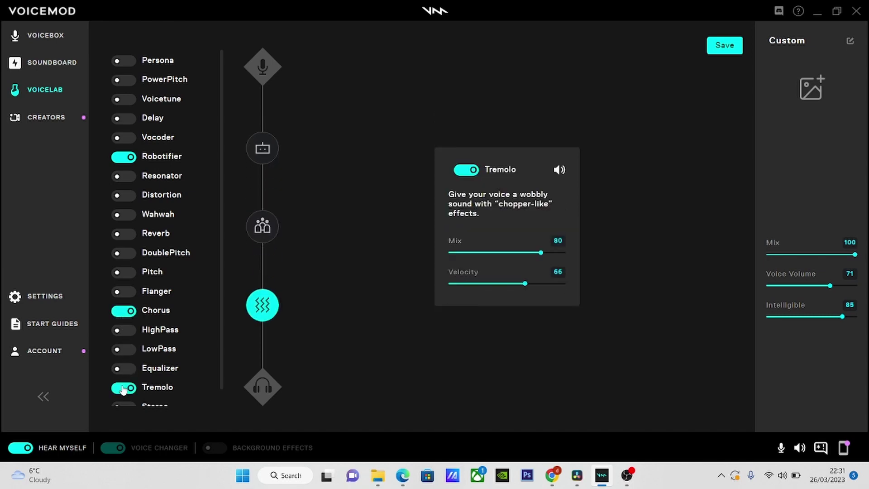
left_click(123, 389)
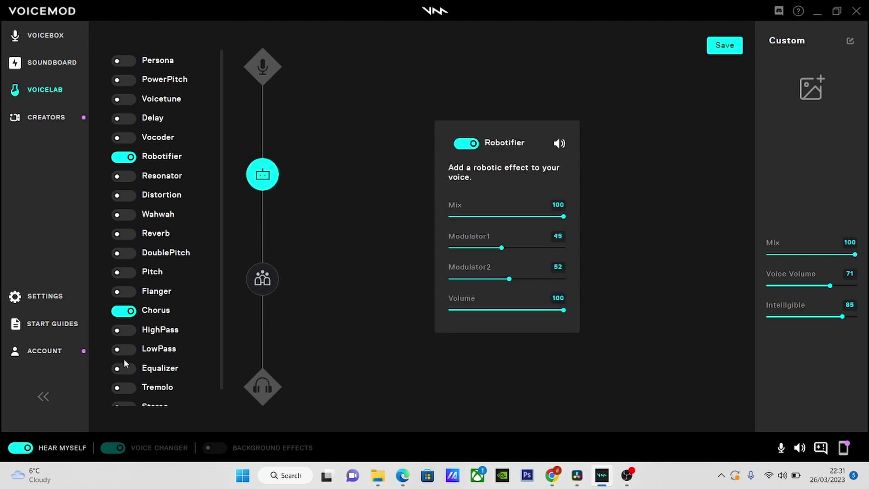
left_click(134, 353)
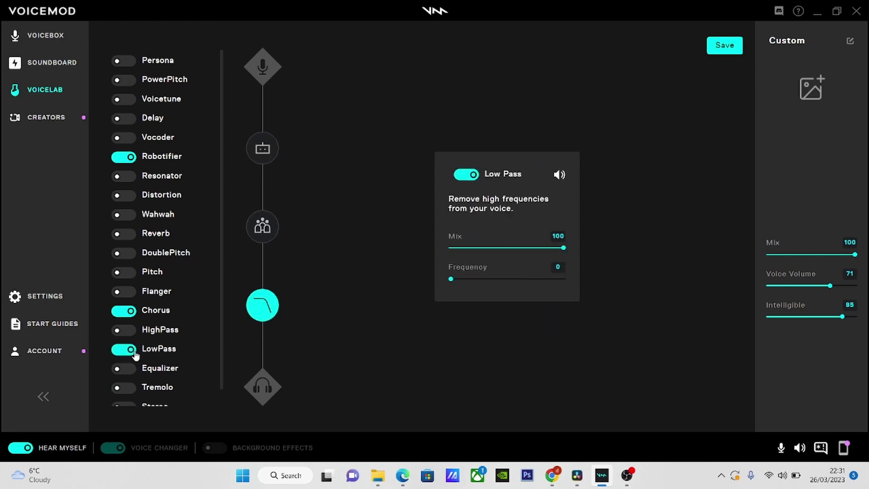
left_click(134, 353)
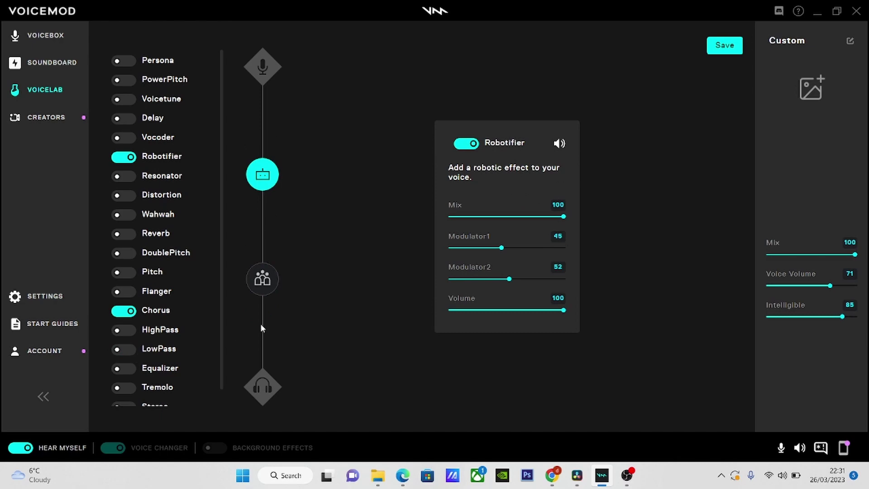
left_click(726, 47)
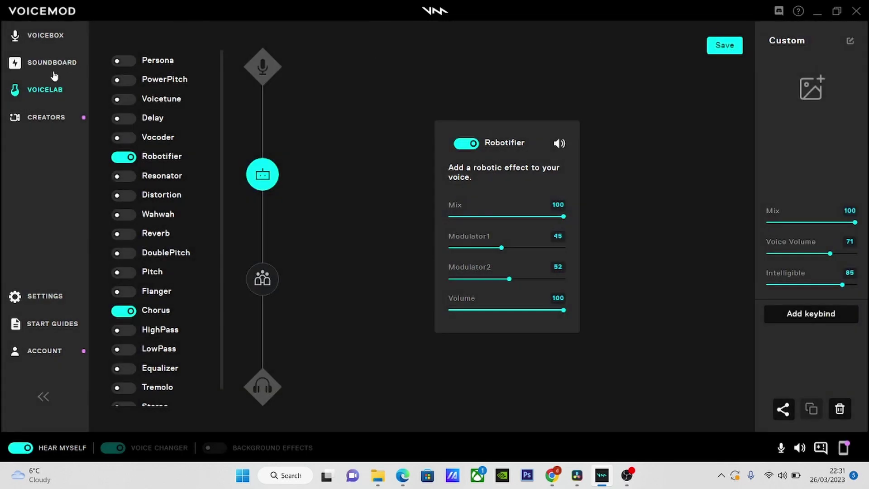
Back in Voicebox with Hear Myself off, duplicate the Custom voice and delete Custom 1
left_click(52, 43)
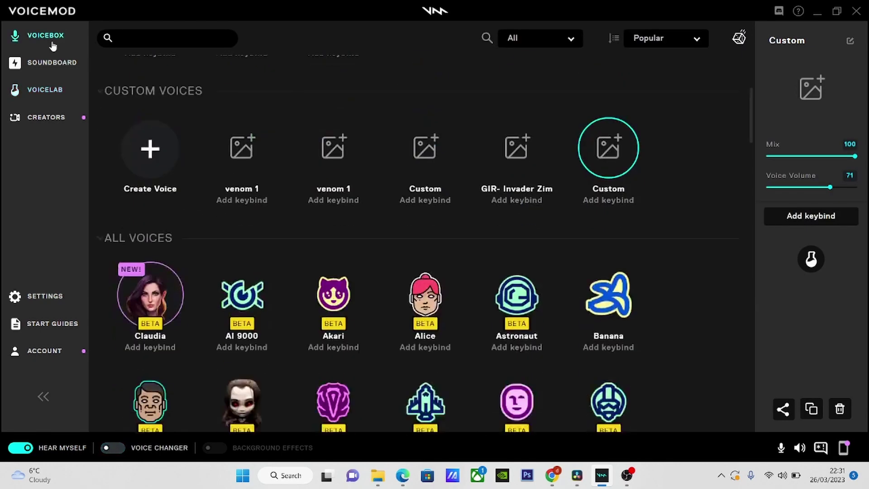
left_click(24, 450)
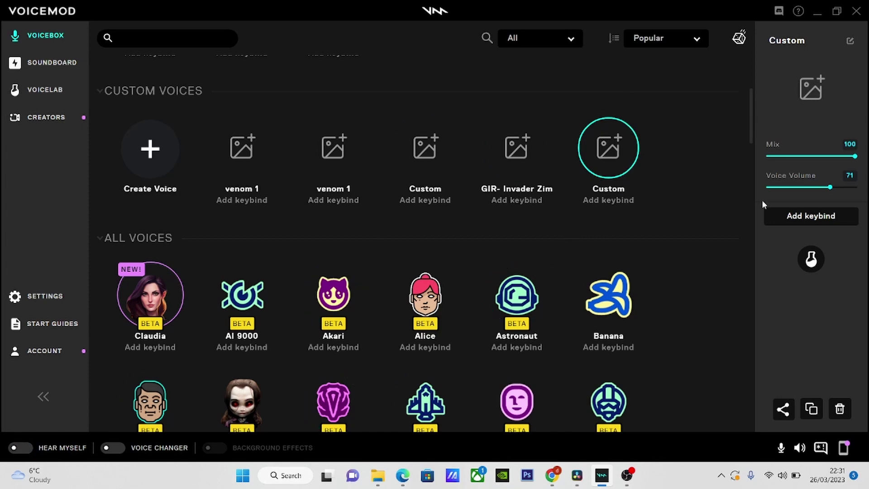
left_click(812, 410)
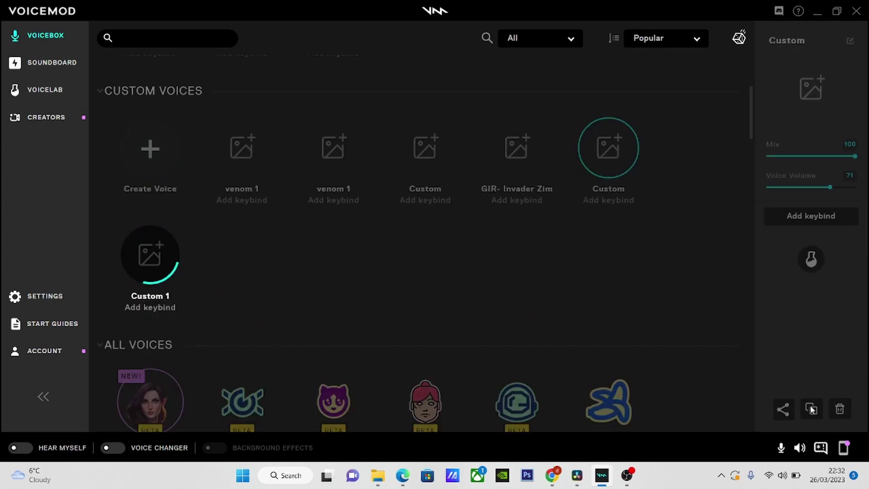
scroll(541, 324, "down", 3)
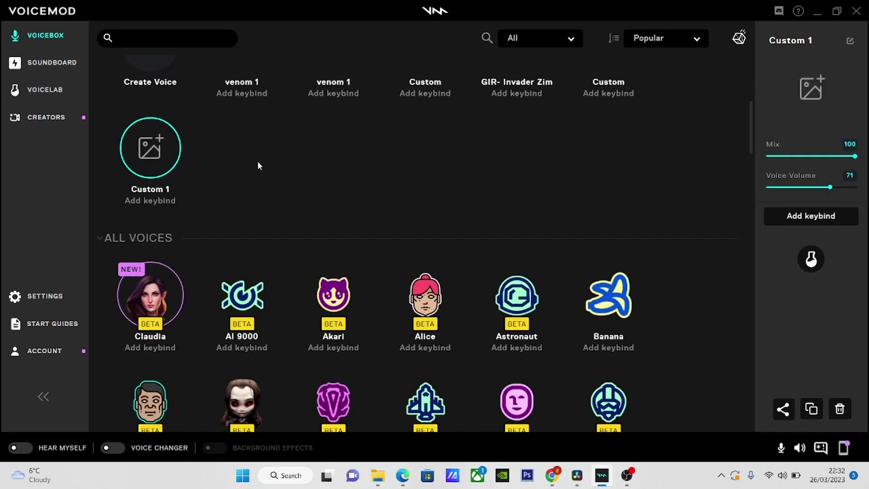
left_click(838, 411)
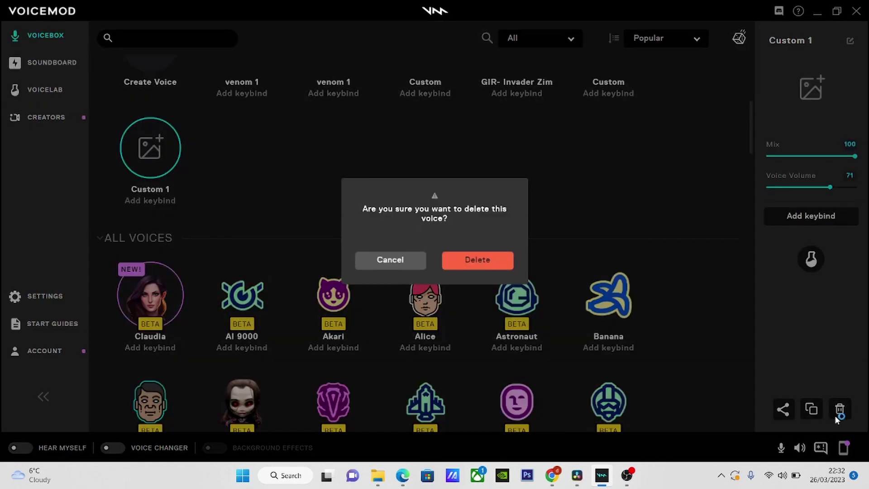
left_click(487, 270)
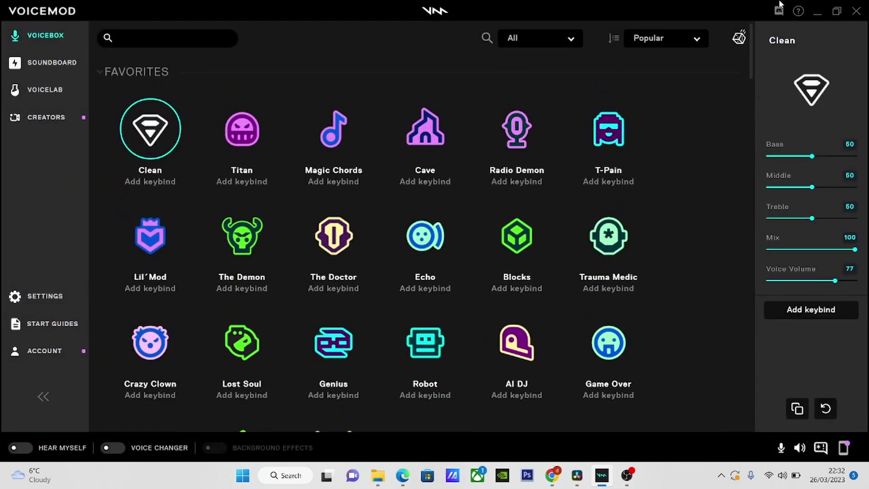
Load the saved Custom voice tile
left_click_drag(754, 51, 756, 110)
left_click(620, 192)
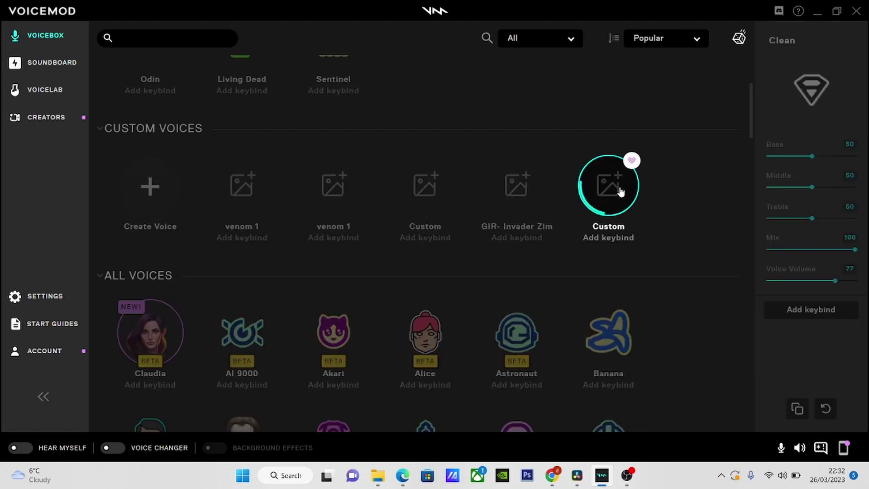
scroll(670, 224, "down", 1)
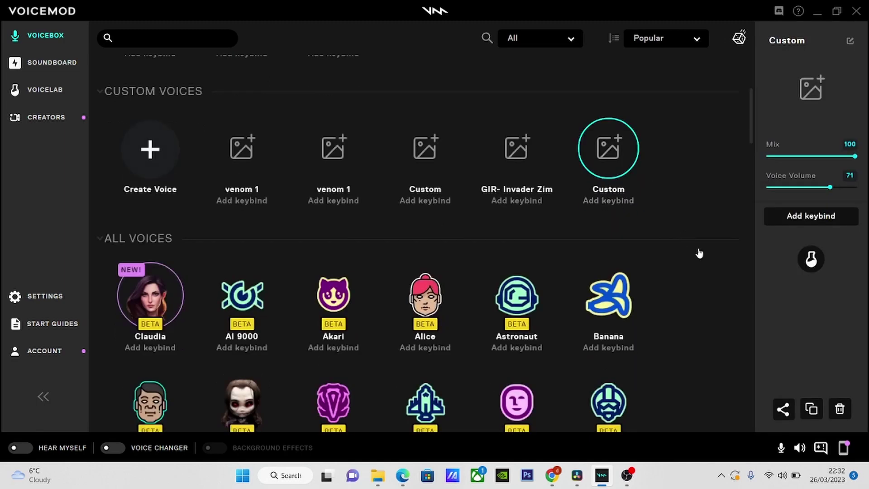
Copy the Custom voice's share link and switch back to the browser
left_click(784, 410)
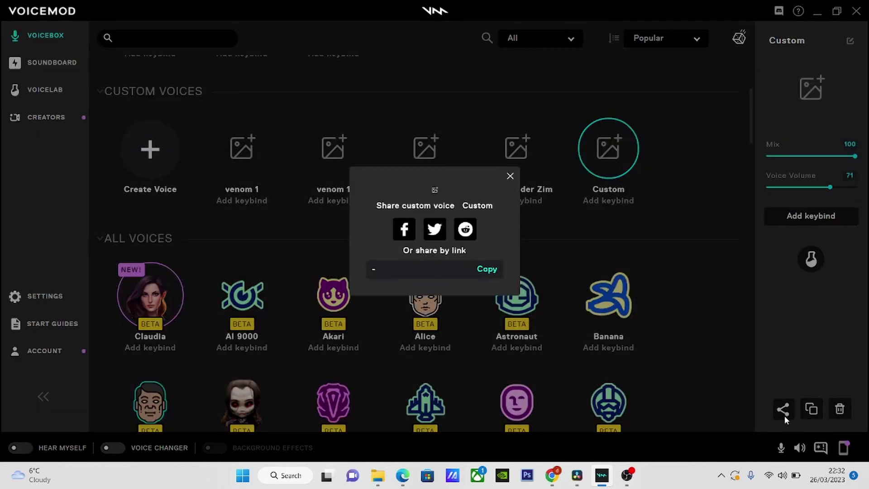
left_click(491, 276)
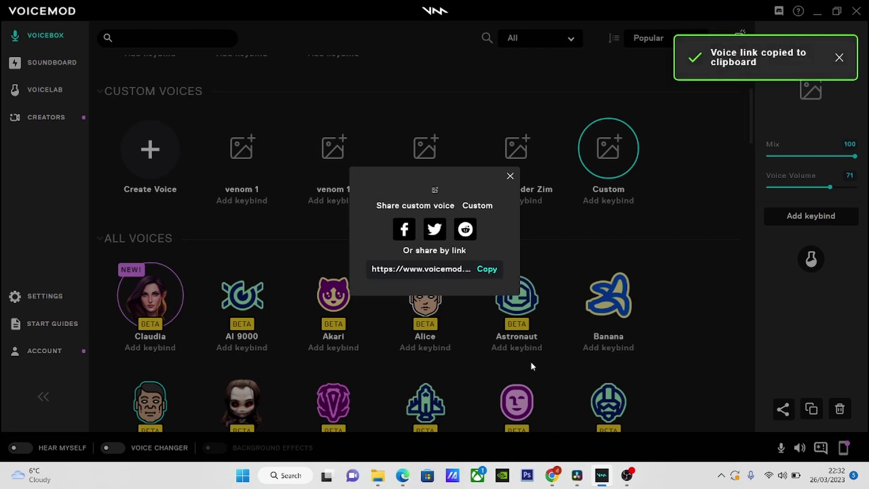
mouse_move(627, 479)
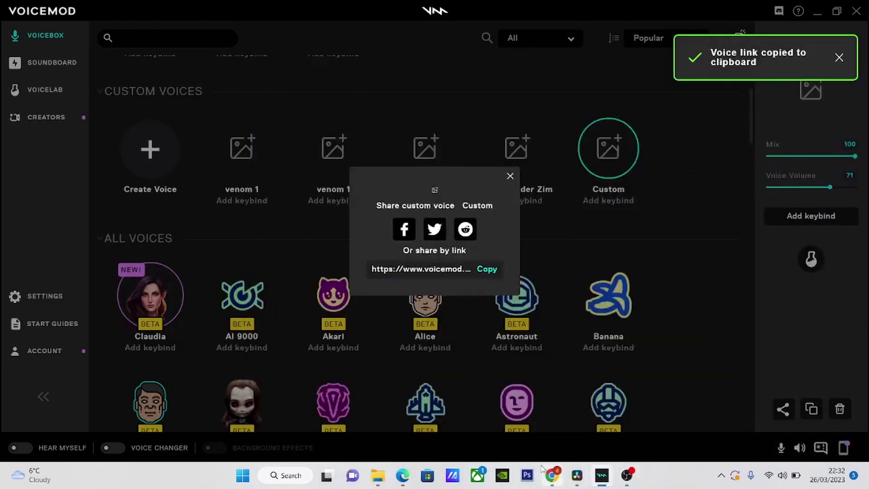
left_click(549, 473)
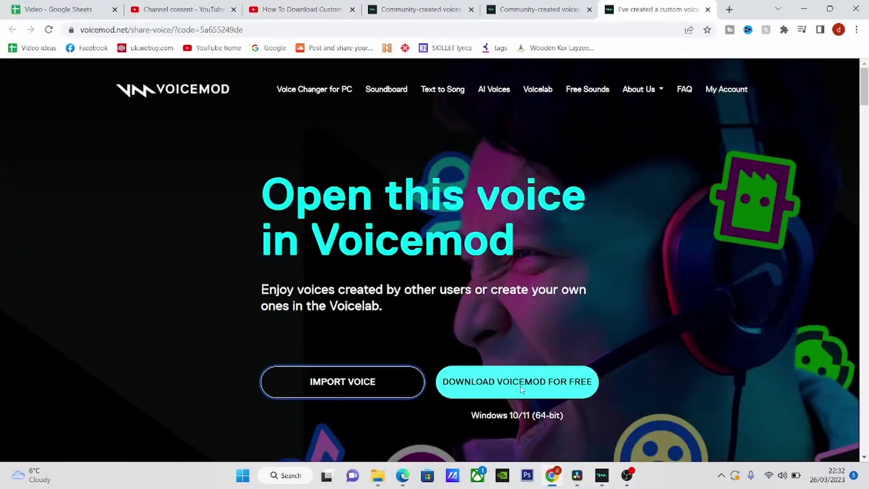
Open Add a Voice on voicelabvoices, entering name 'dwkcne' and description 'okcmmvdld'
left_click(542, 8)
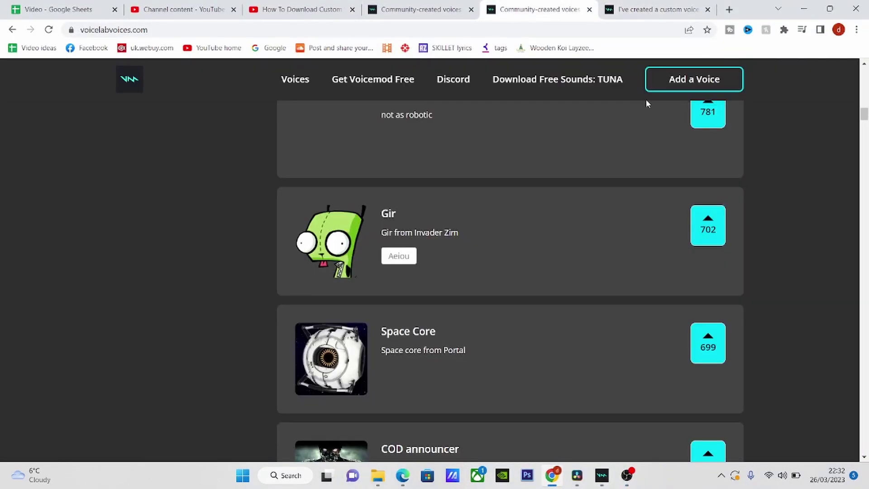
left_click(668, 79)
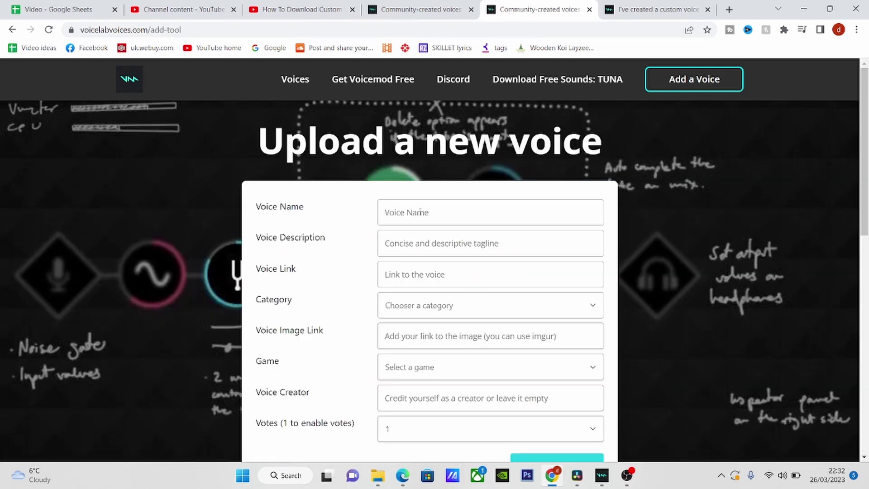
type("dwkcne")
left_click(423, 243)
type("okcmmvdld")
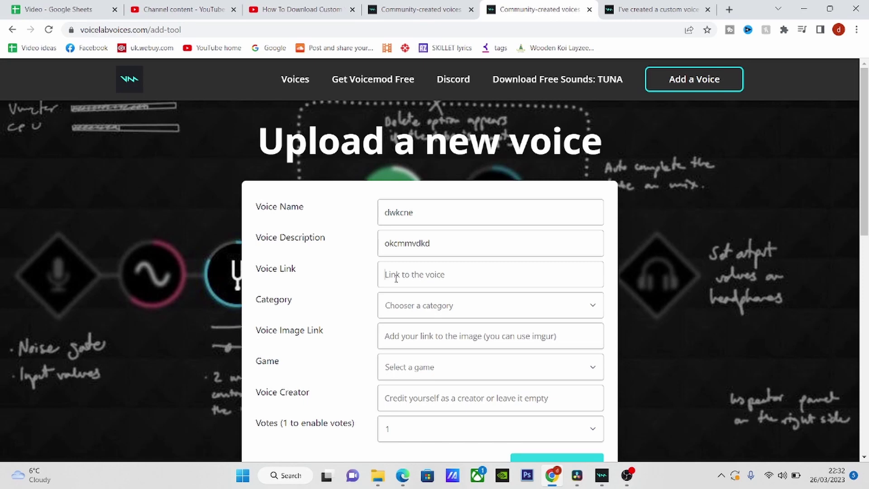
Paste the Voicemod share link into Voice Link and submit the upload
key("ctrl+v")
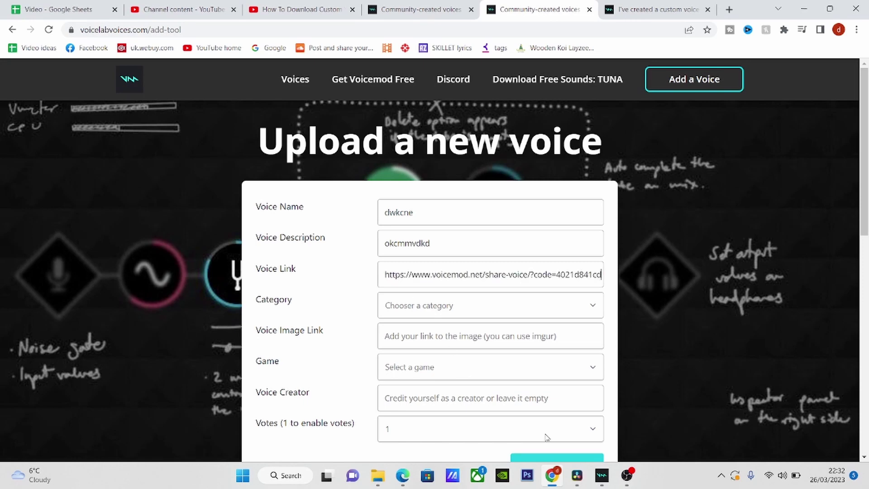
scroll(539, 453, "down", 2)
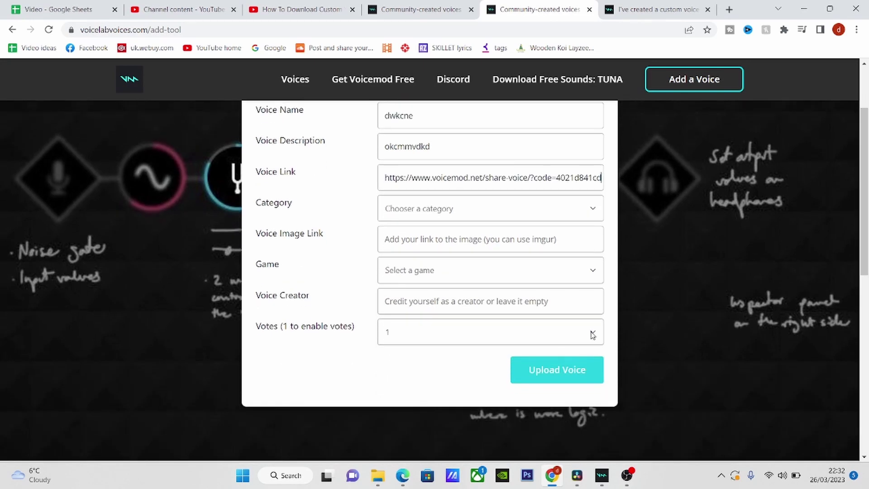
left_click(571, 375)
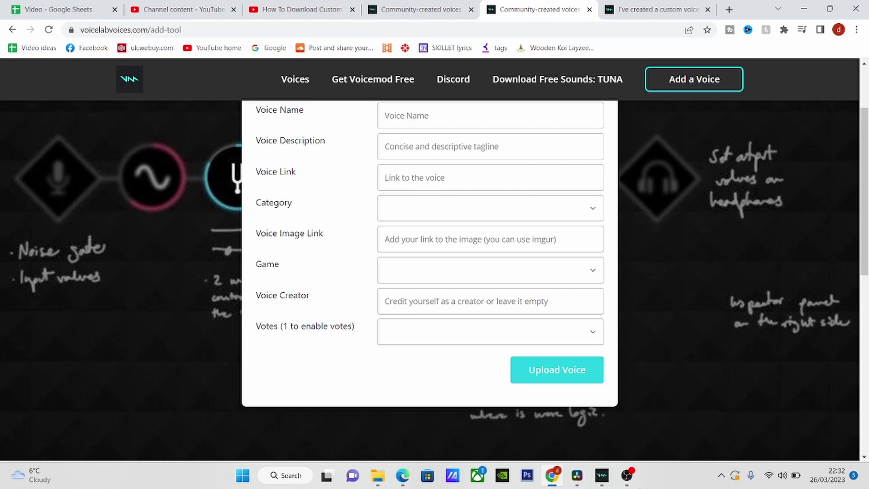
mouse_move(633, 485)
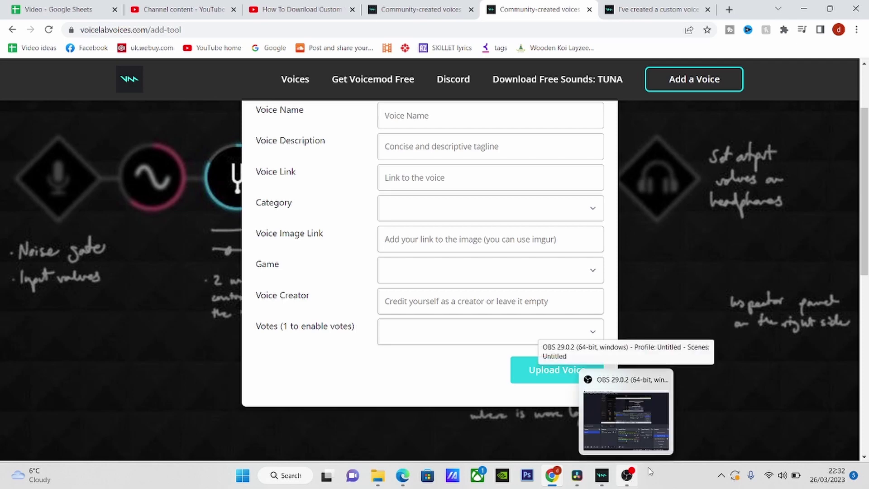